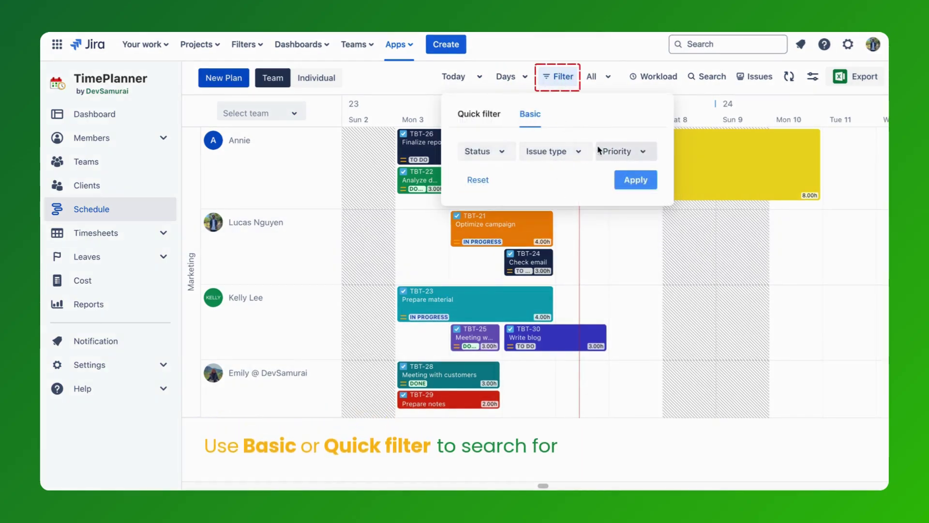
- Look over the schedule's filter options and the team's resource workload overview
left_click(494, 114)
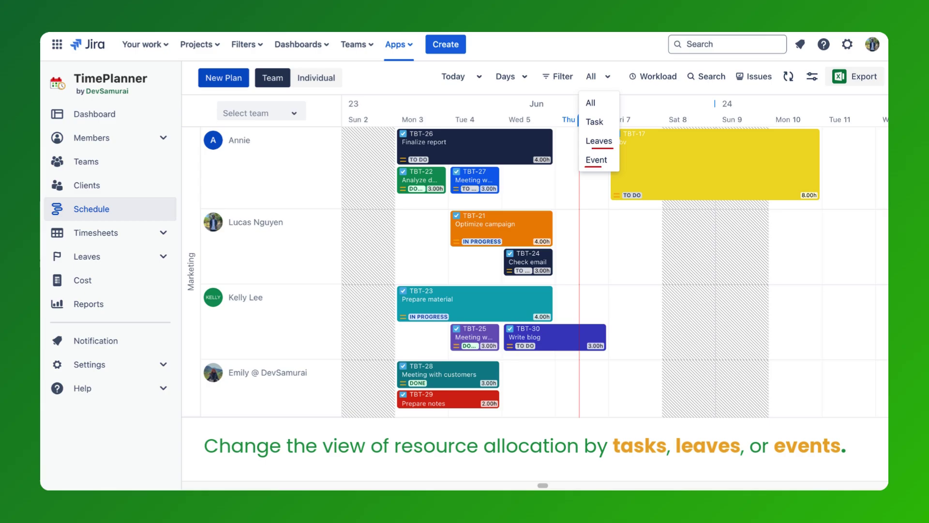
left_click(651, 77)
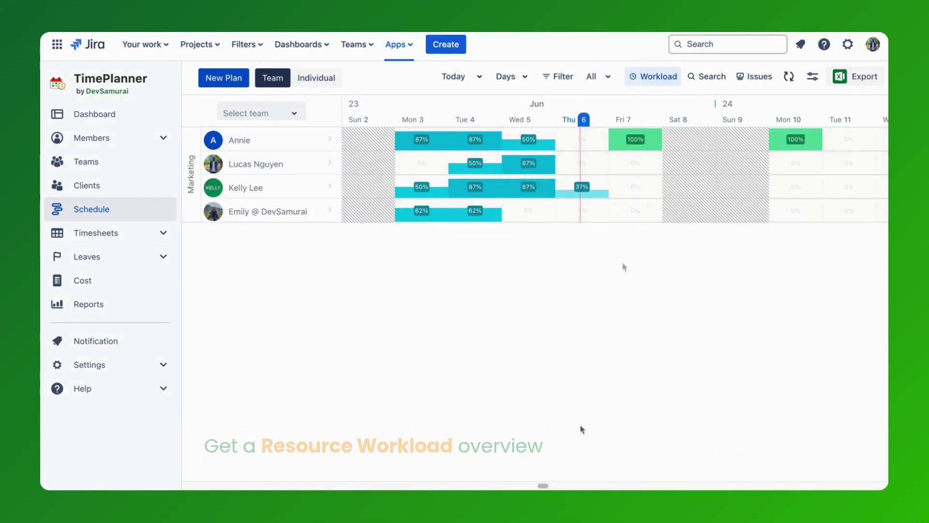
left_click(711, 79)
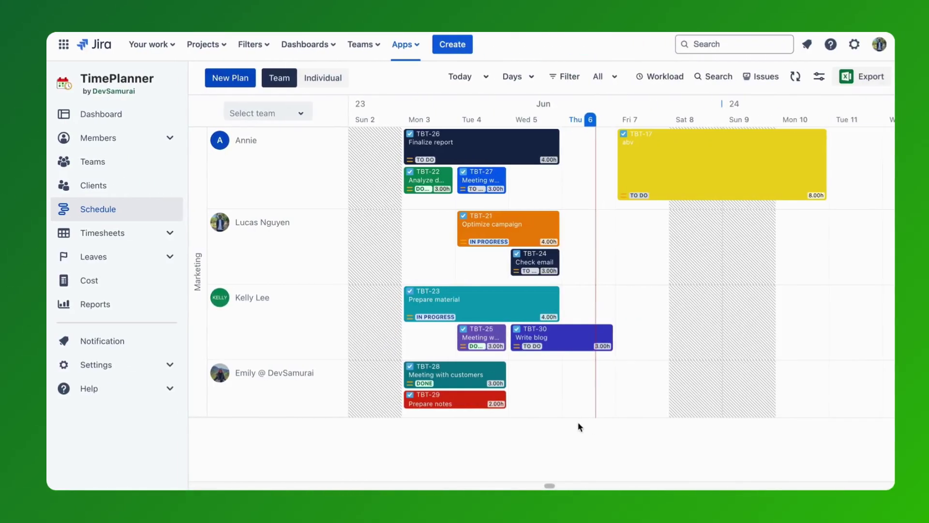
- Search the Jira issues available for planning for "email"
left_click(753, 77)
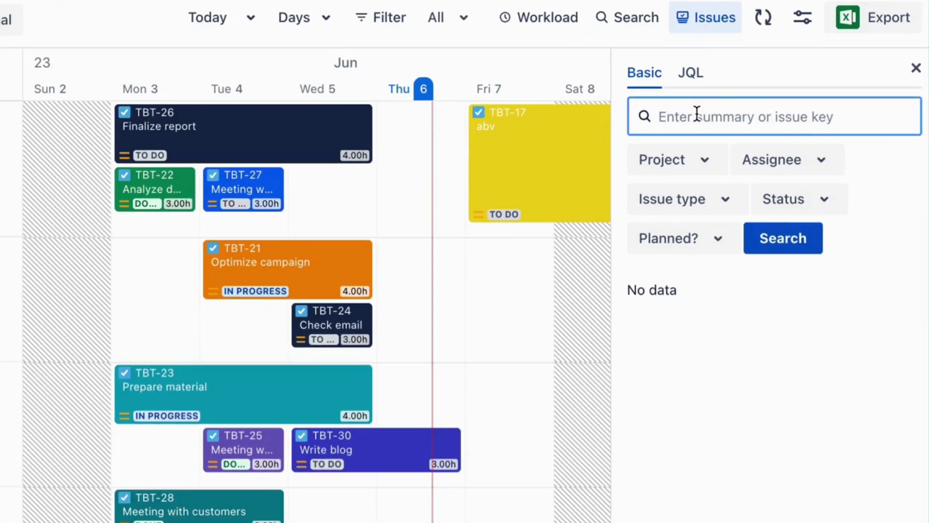
left_click(751, 139)
type("email")
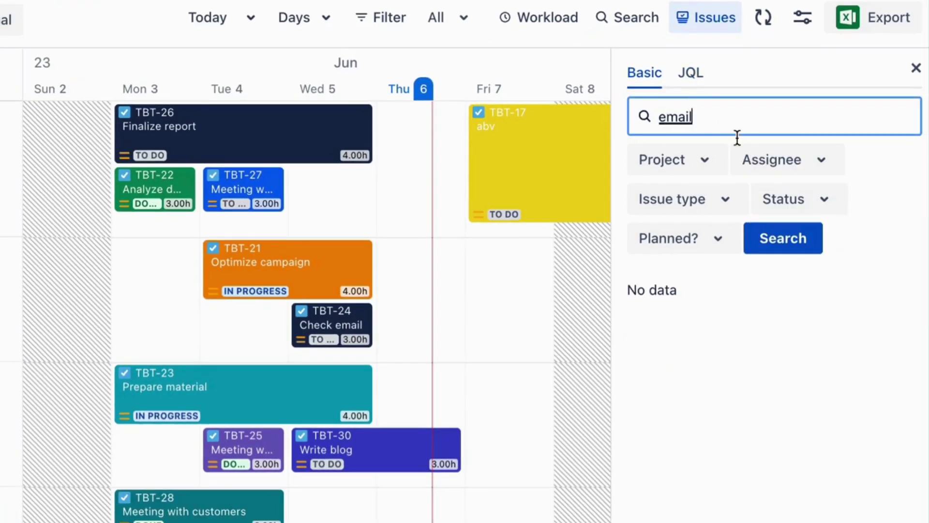
left_click(788, 246)
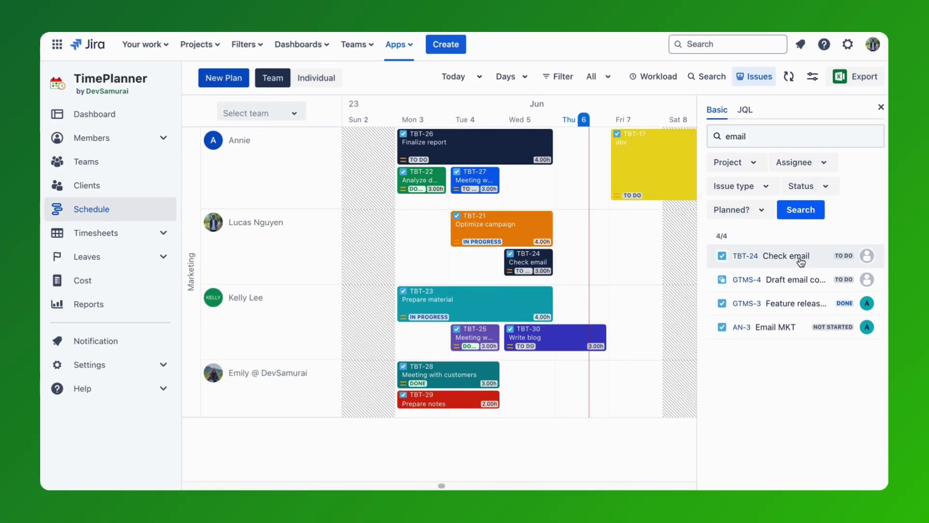
- Plan the TBT-24 Check email issue on Thu 6 at 3 hours per day and assign it to the third team member
left_click_drag(777, 318, 712, 313)
left_click_drag(758, 256, 591, 167)
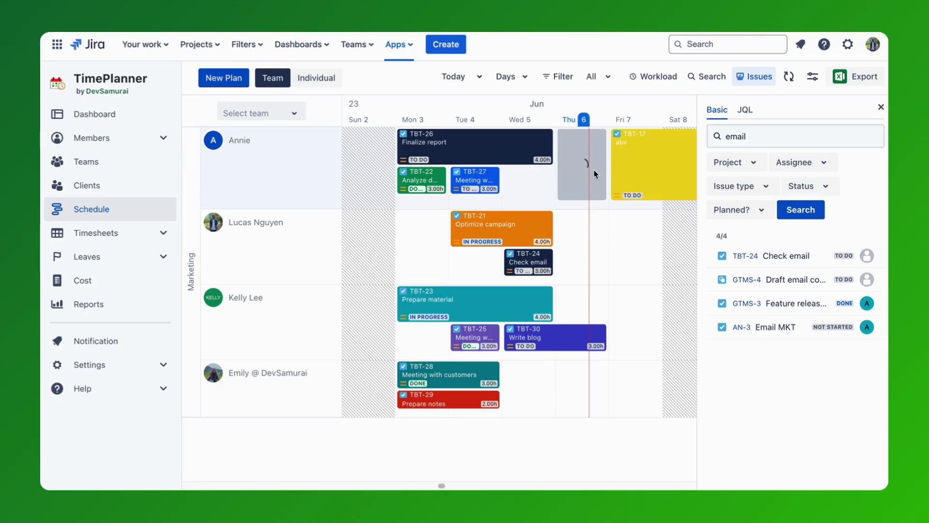
mouse_move(596, 175)
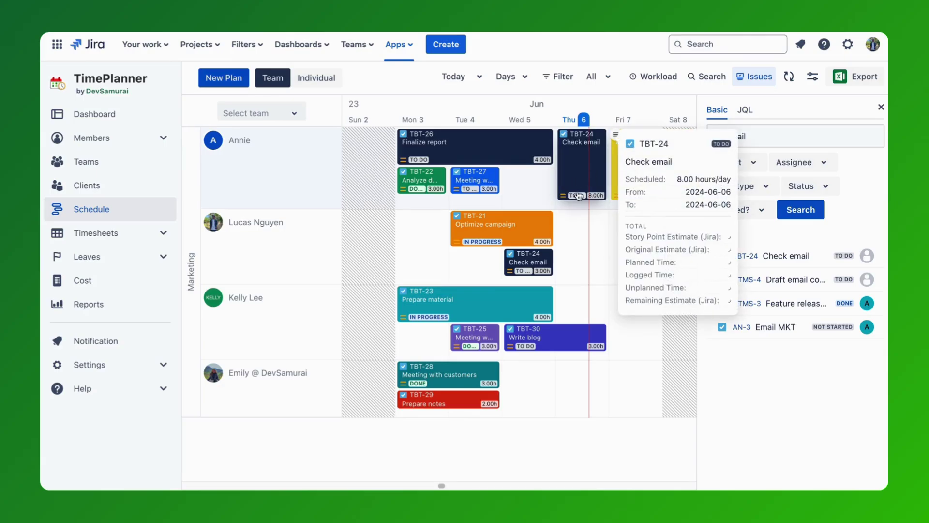
left_click_drag(579, 201, 584, 157)
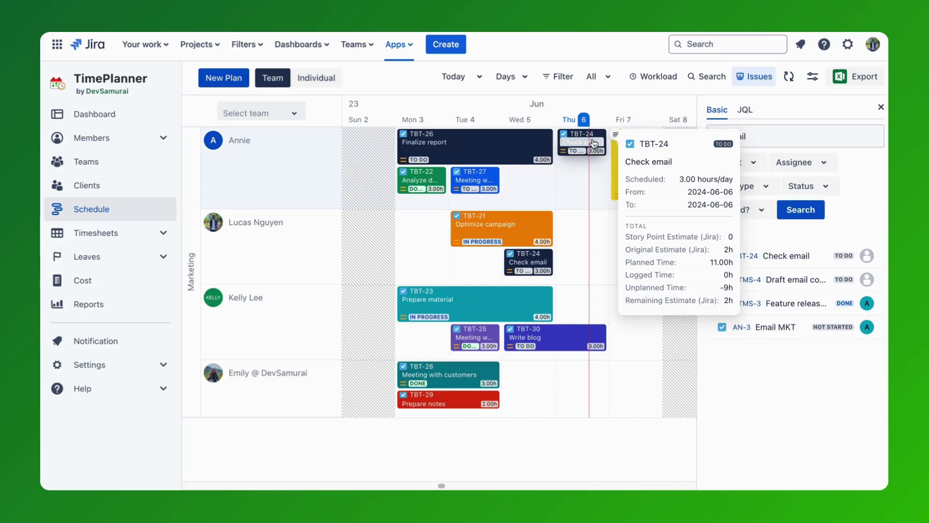
left_click_drag(590, 153, 590, 300)
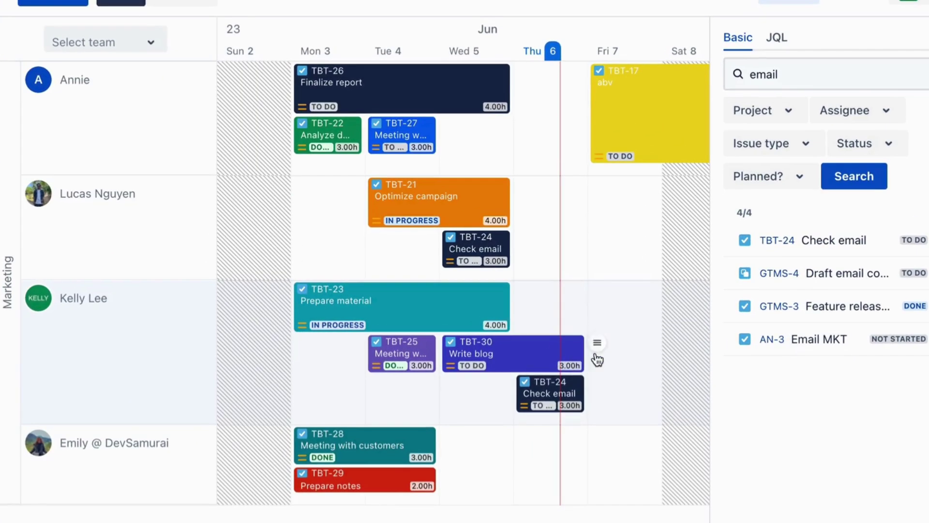
- Assign TBT-30 Write blog additionally to the second team member and change its color to orange
mouse_move(617, 334)
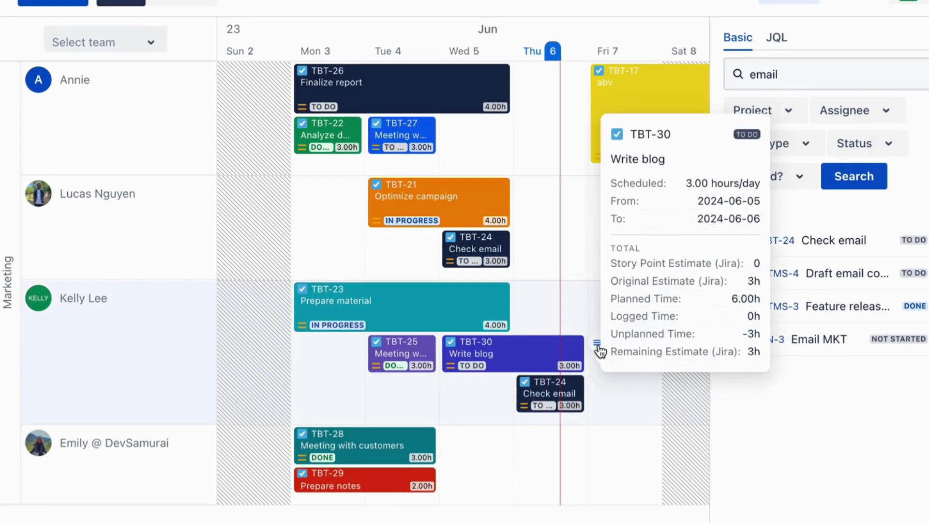
left_click(599, 347)
mouse_move(738, 363)
left_click(535, 270)
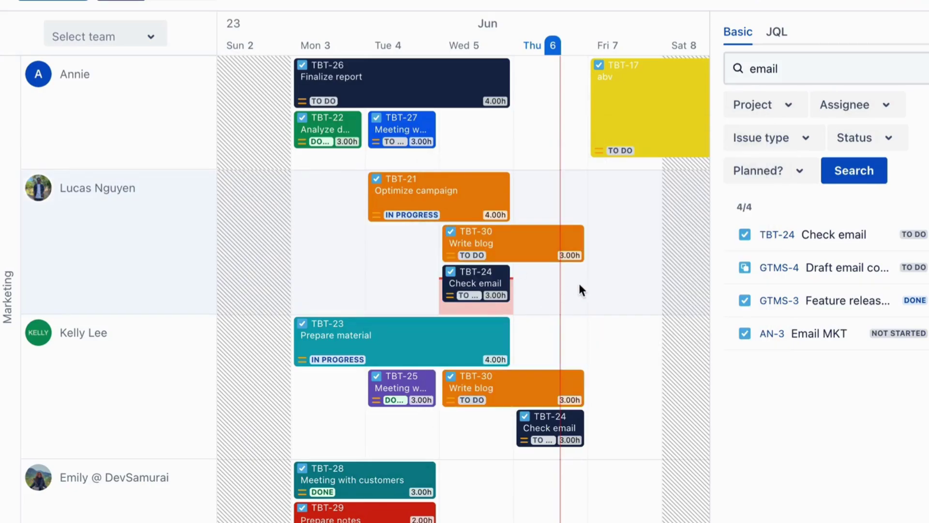
- Set the status of TBT-30 Write blog to In Progress
left_click(472, 255)
left_click(422, 278)
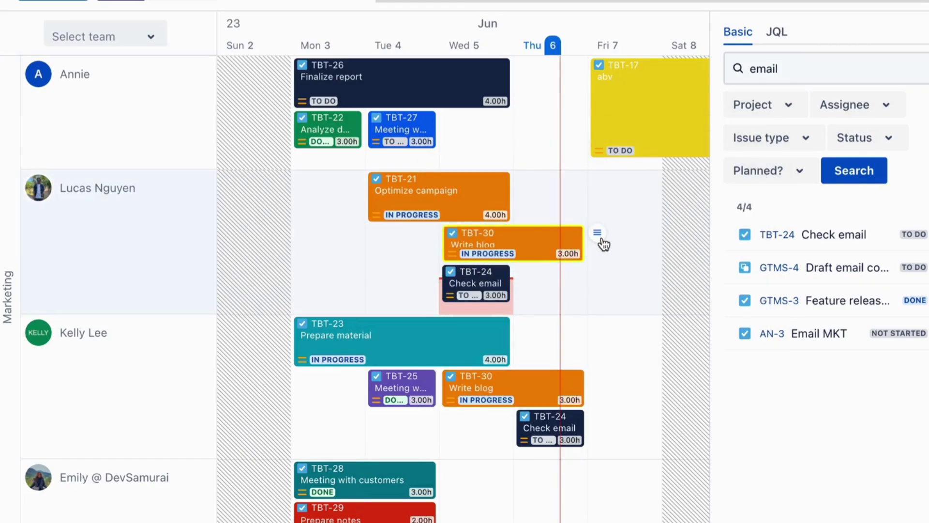
- Unplan the TBT-24 Check email entry on Thu 6 in the third team member's row
left_click(597, 417)
left_click(671, 504)
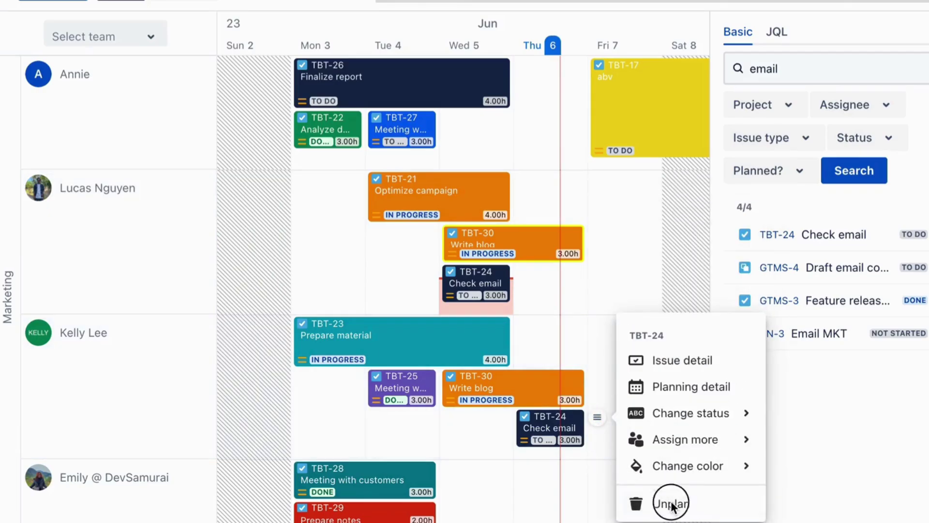
left_click(513, 123)
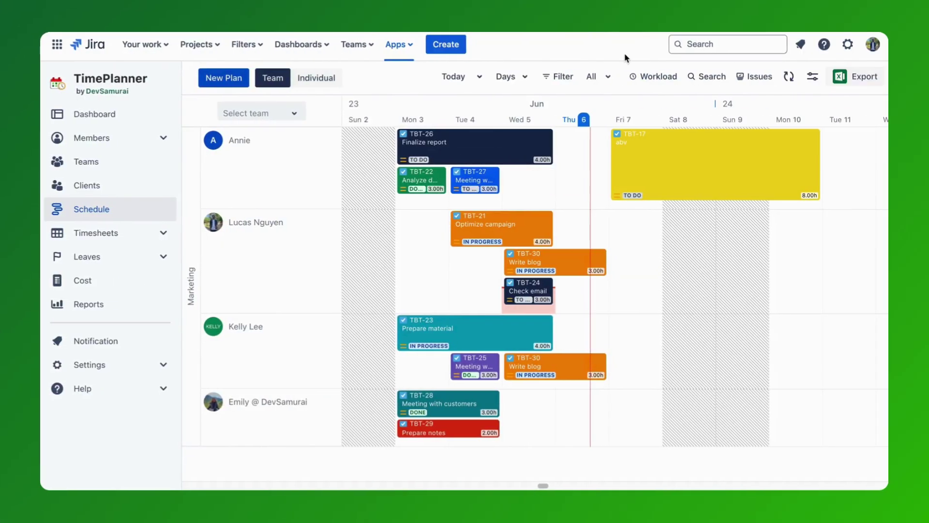
- Create a TBT task with the summary "new email template" while planning work for the first team member on Thu 6
left_click(579, 154)
left_click(538, 191)
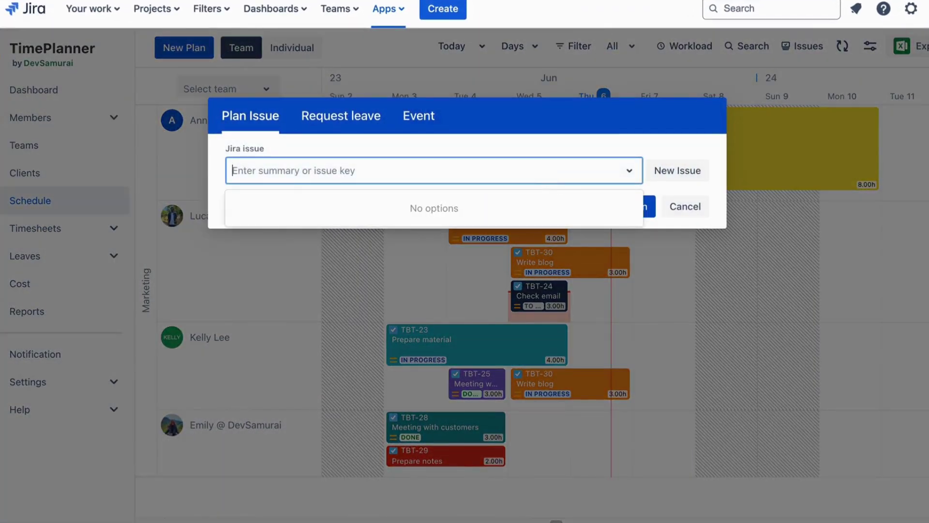
type("email")
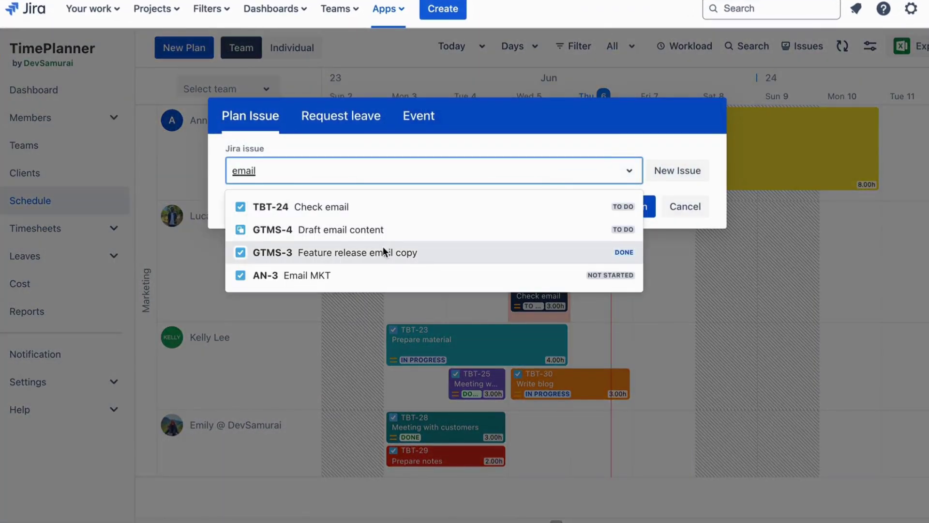
left_click(663, 170)
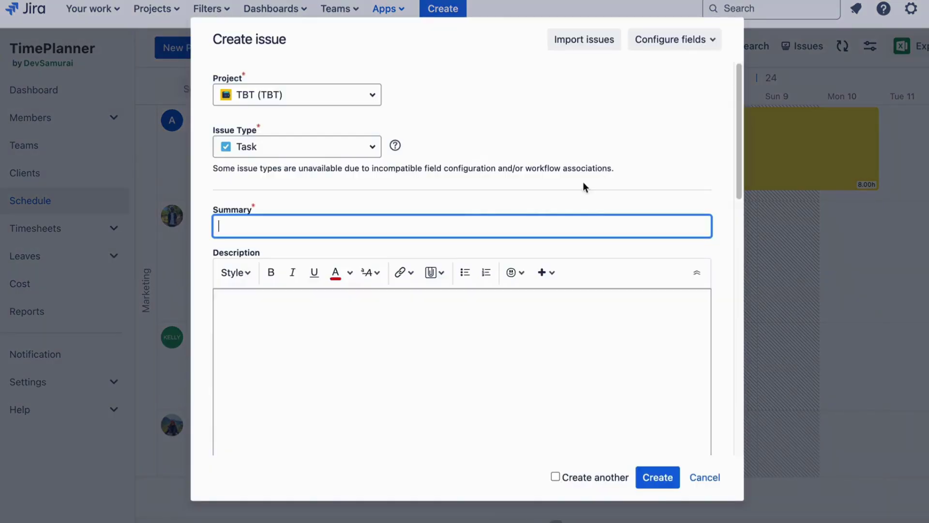
left_click(462, 225)
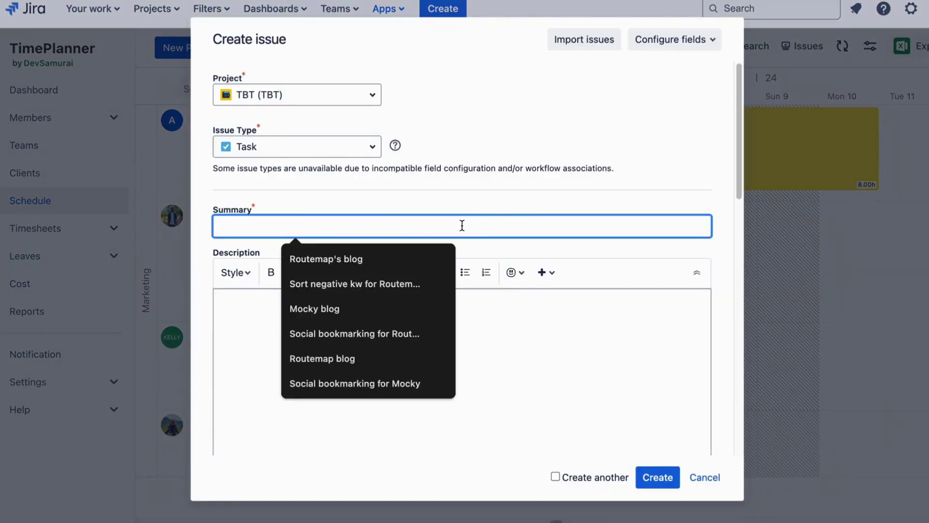
type("new email te")
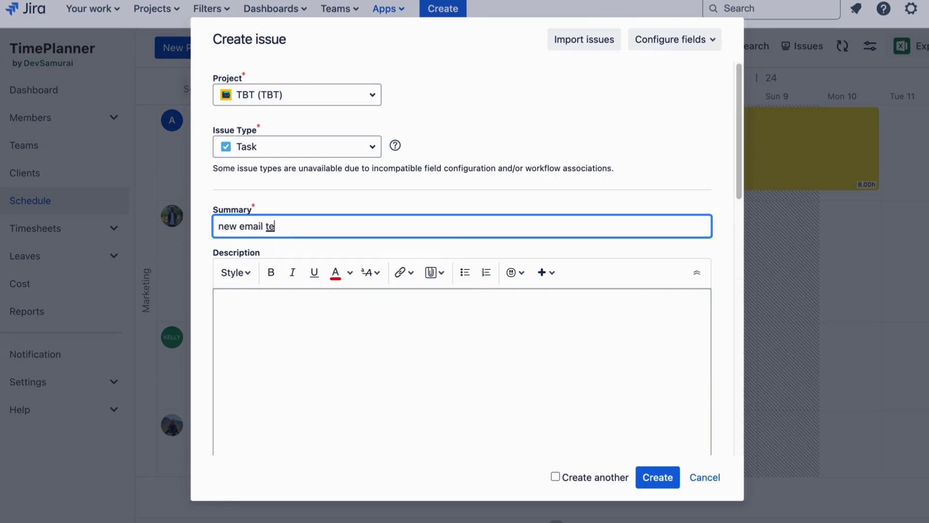
left_click(665, 483)
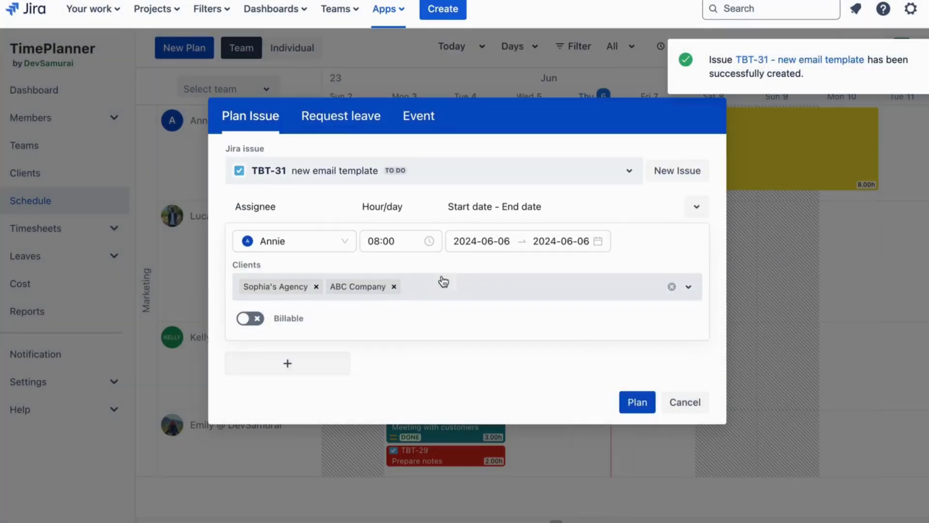
- Set the new email template issue to 2 hours per day and plan it on the schedule
left_click(391, 241)
left_click(379, 309)
left_click(416, 423)
left_click(637, 402)
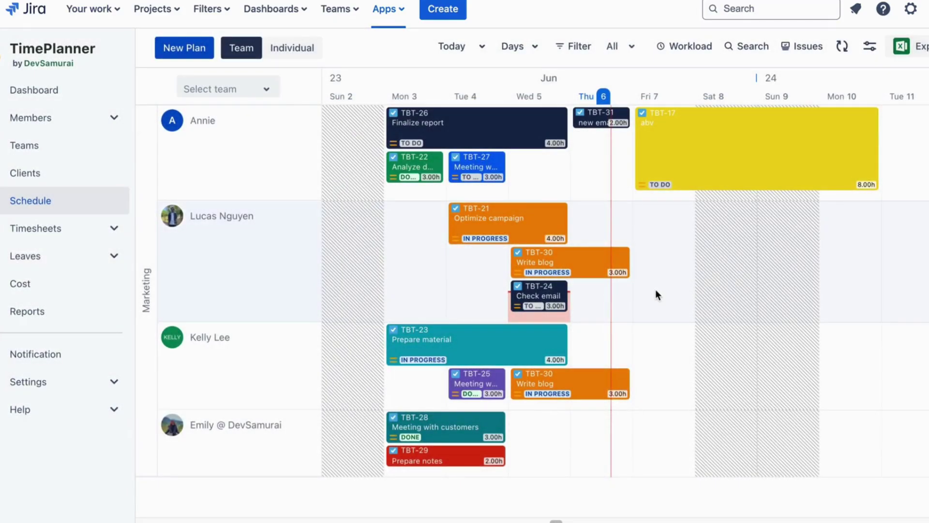
key("super+shift+5")
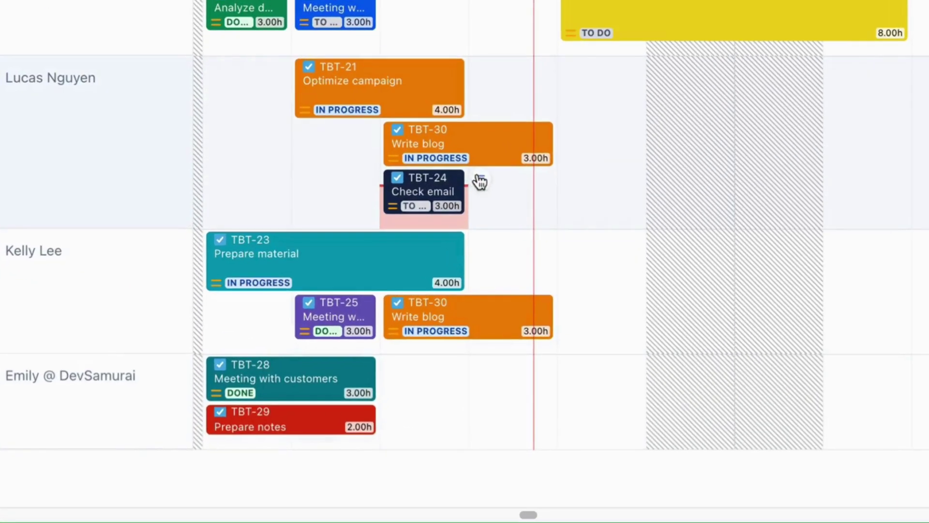
- Open the issue details of TBT-24 Check email and display its TeamBoard TimePlanner plans
mouse_move(517, 287)
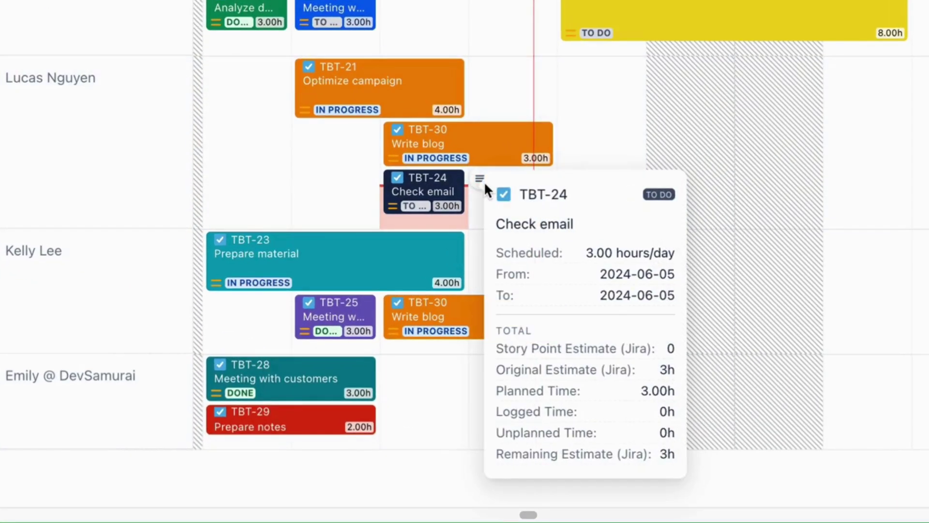
left_click(480, 179)
left_click(656, 116)
scroll(677, 290, "down", 4)
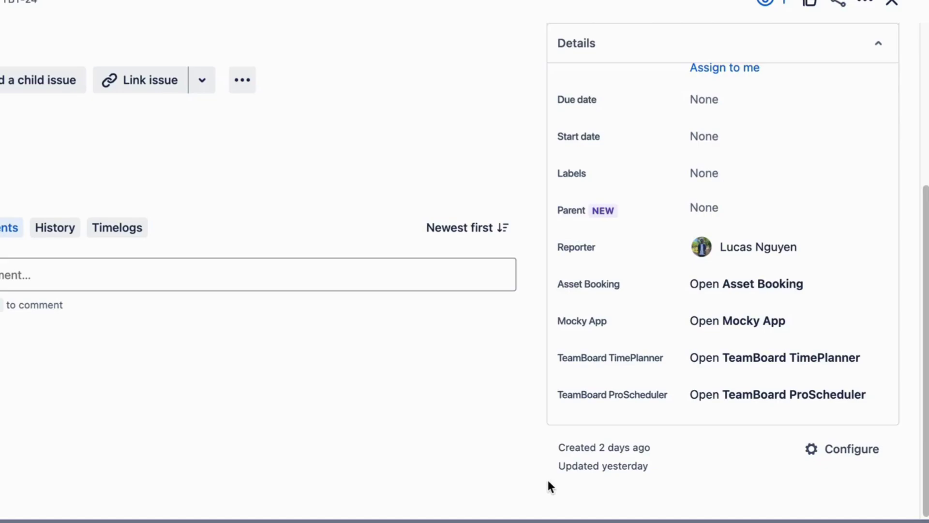
left_click(801, 361)
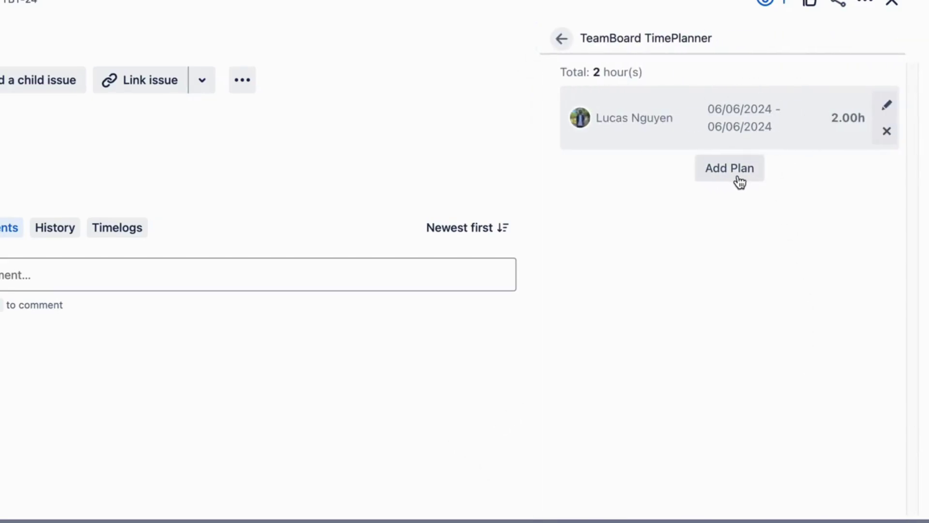
- Start an additional plan for the Check email issue running from 6/10/2024 to 6/11/2024
left_click(740, 180)
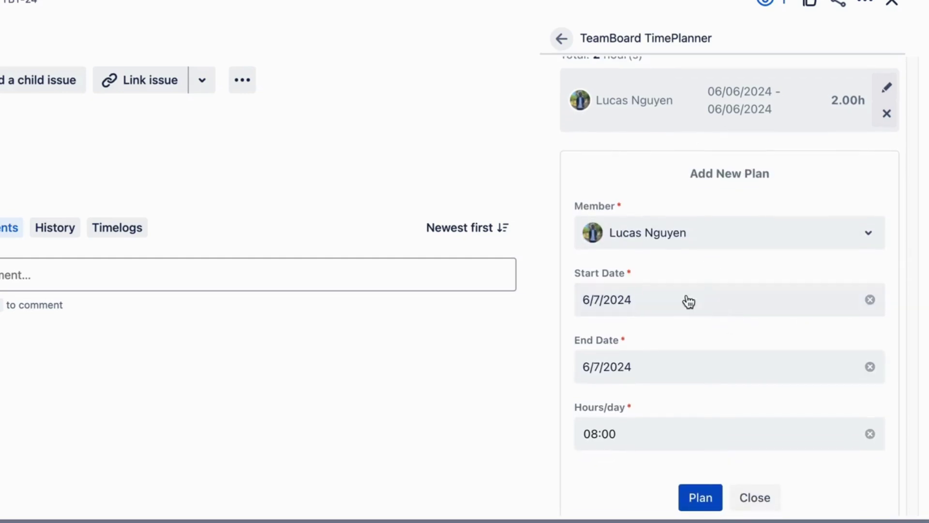
left_click(646, 302)
left_click(641, 384)
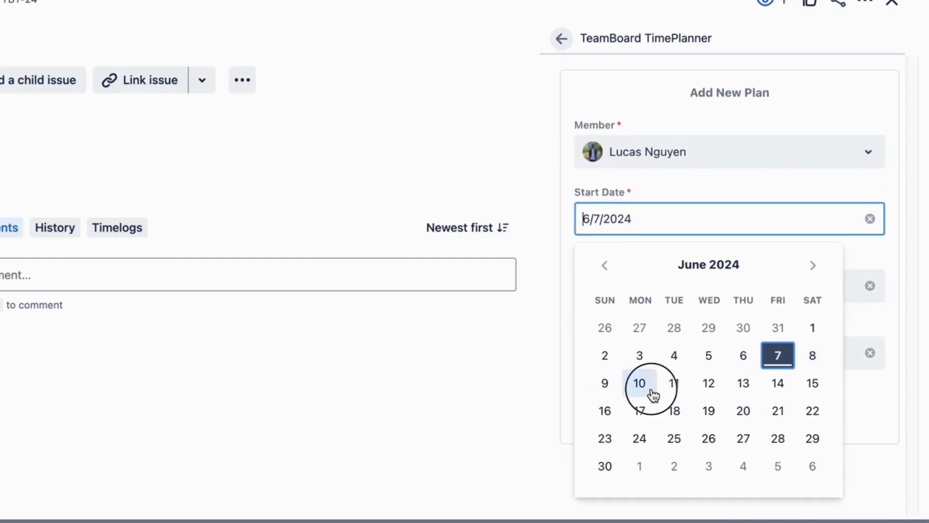
left_click(629, 288)
left_click(674, 154)
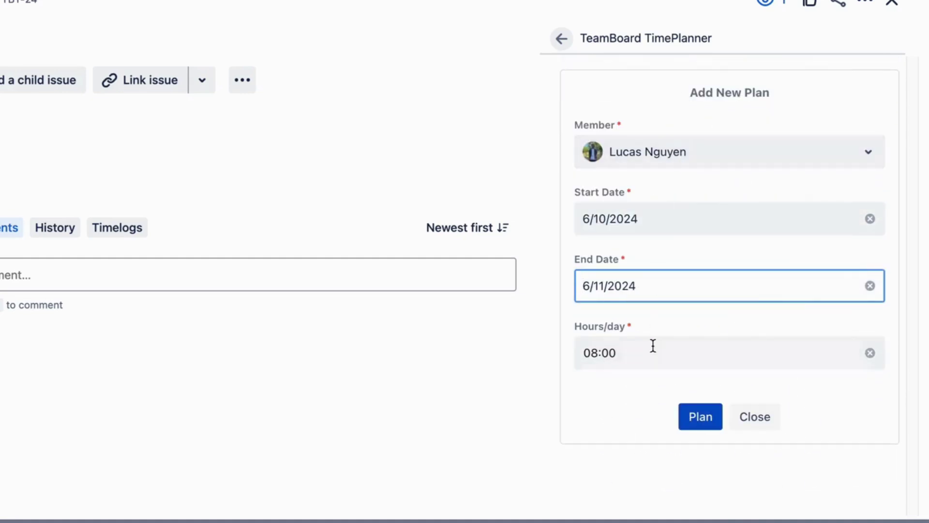
- Set the additional plan to 2 hours per day and save it to the issue
left_click(653, 351)
scroll(629, 433, "down", 5)
scroll(619, 428, "up", 2)
left_click(618, 428)
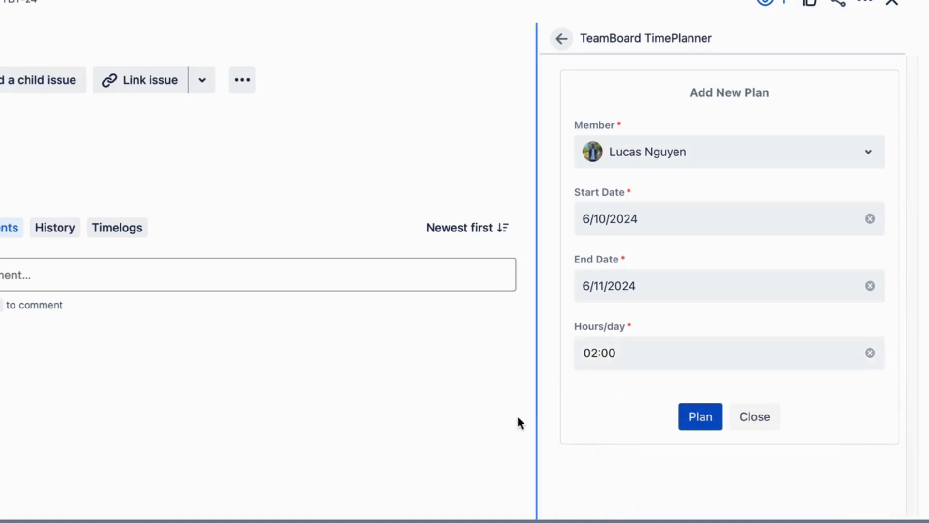
left_click(696, 424)
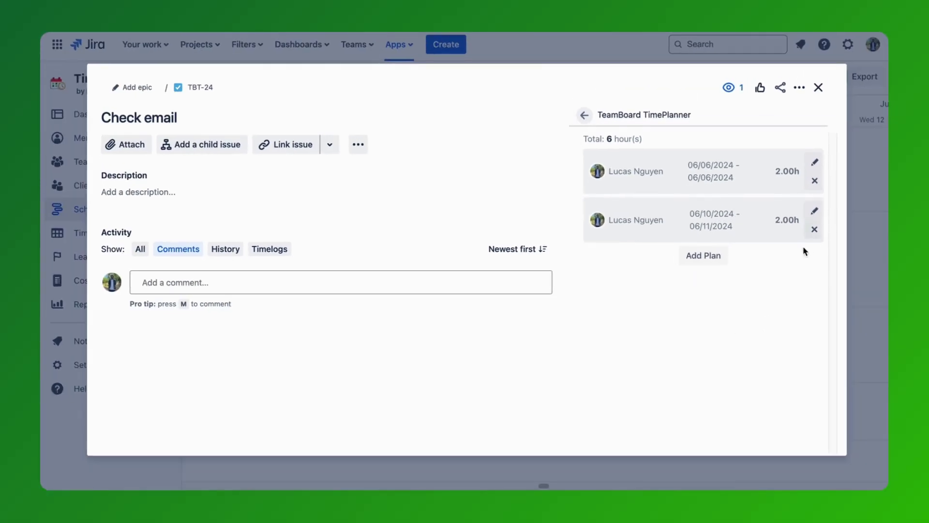
left_click(817, 91)
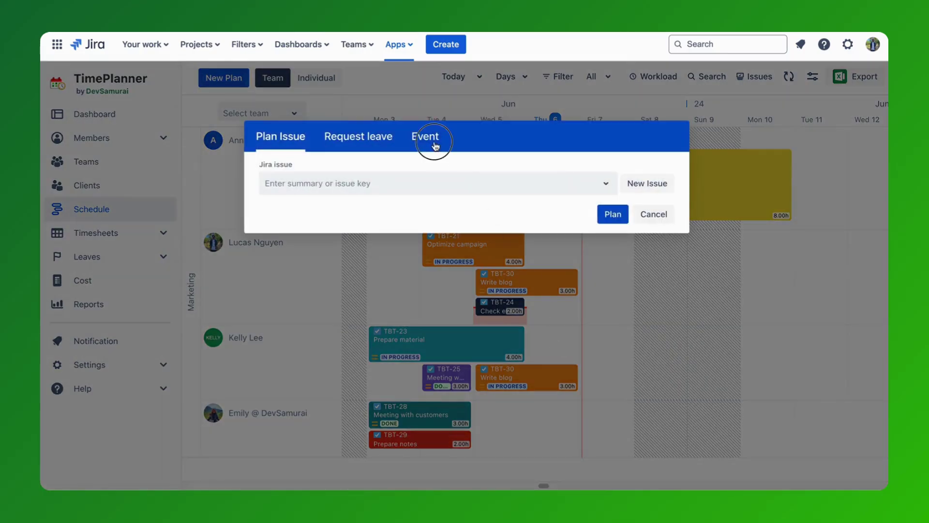
- Add a "Planning meeting" event for the third team member on 6/6/2024 from 10:00 to 12:00 with a cyan marker
left_click(421, 137)
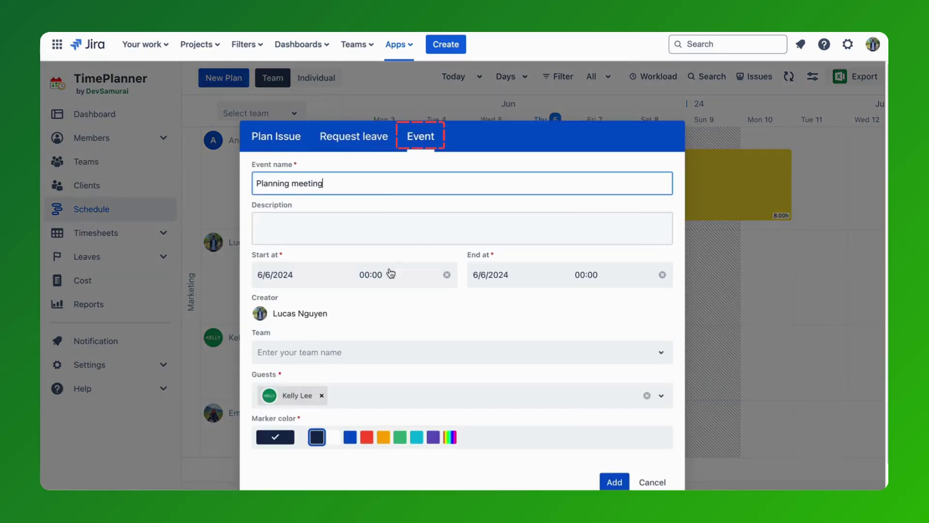
left_click(364, 276)
scroll(391, 366, "down", 1)
scroll(391, 366, "down", 3)
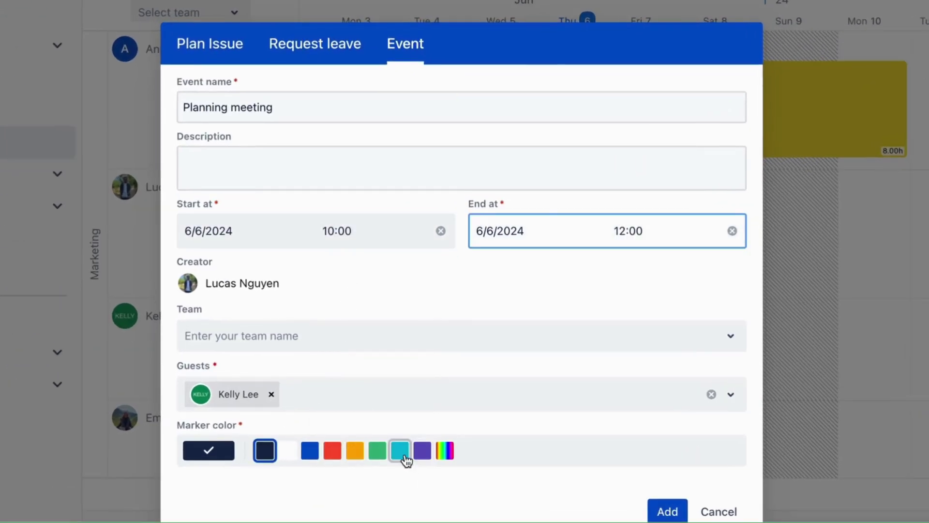
left_click(416, 437)
left_click(666, 512)
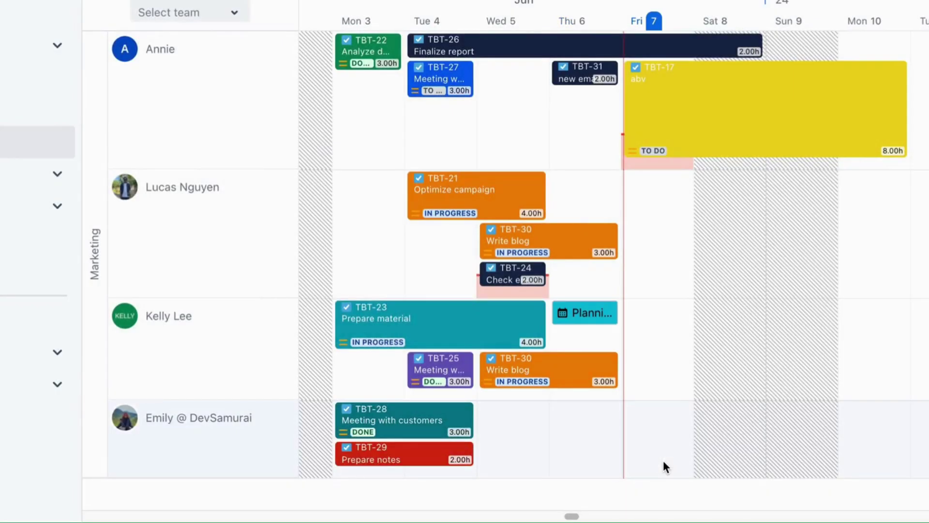
left_click(596, 317)
left_click(717, 288)
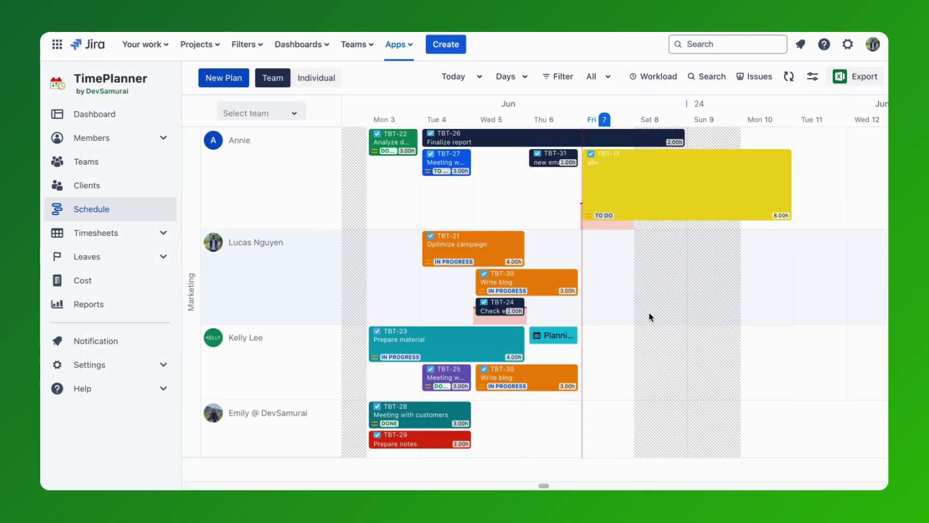
- Submit a full-day leave request of type Other for the second team member on 6/7/2024
left_click(608, 290)
left_click(360, 137)
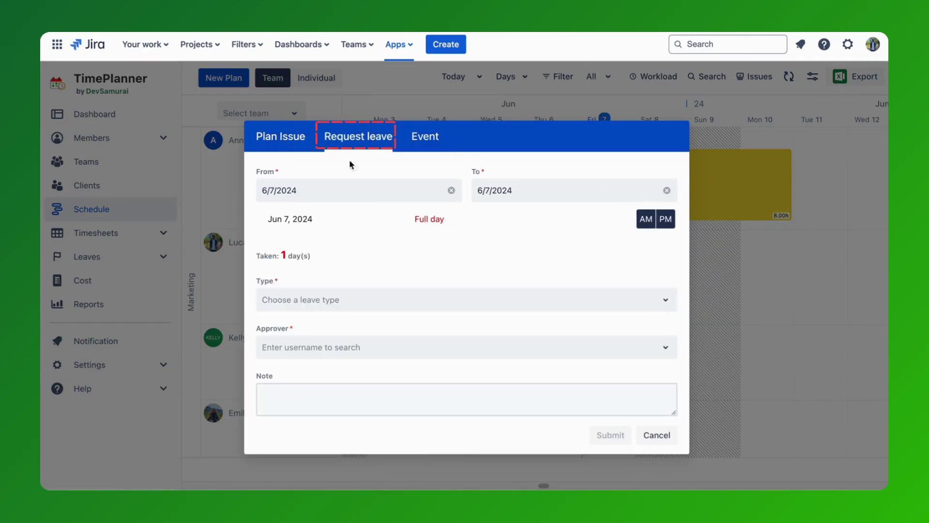
left_click(327, 300)
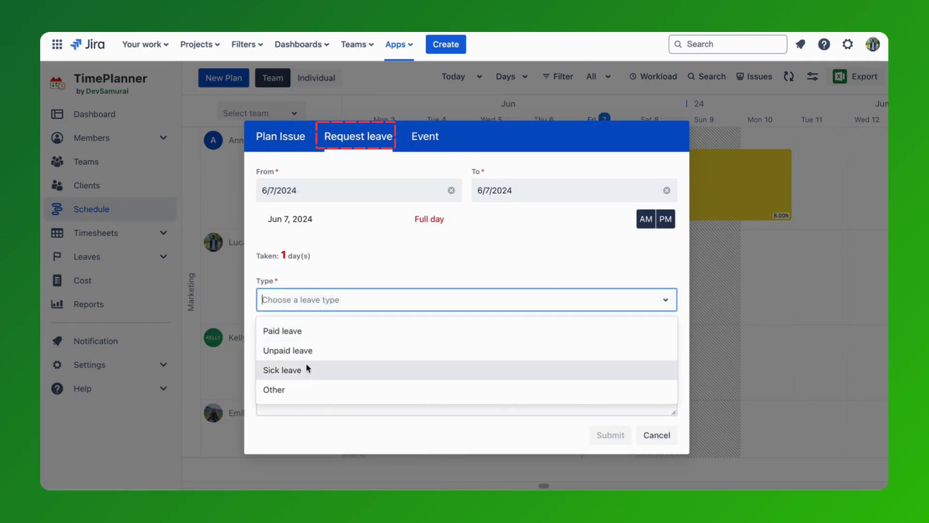
left_click(303, 386)
left_click(624, 441)
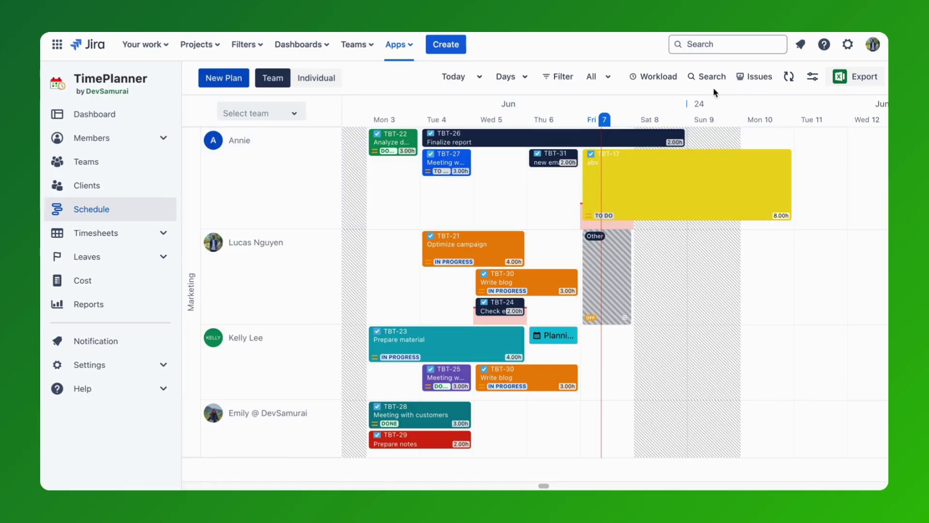
- Turn on the workload view, expand the second team member's plans and move TBT-24 Check email to Thursday, June 6
left_click(658, 77)
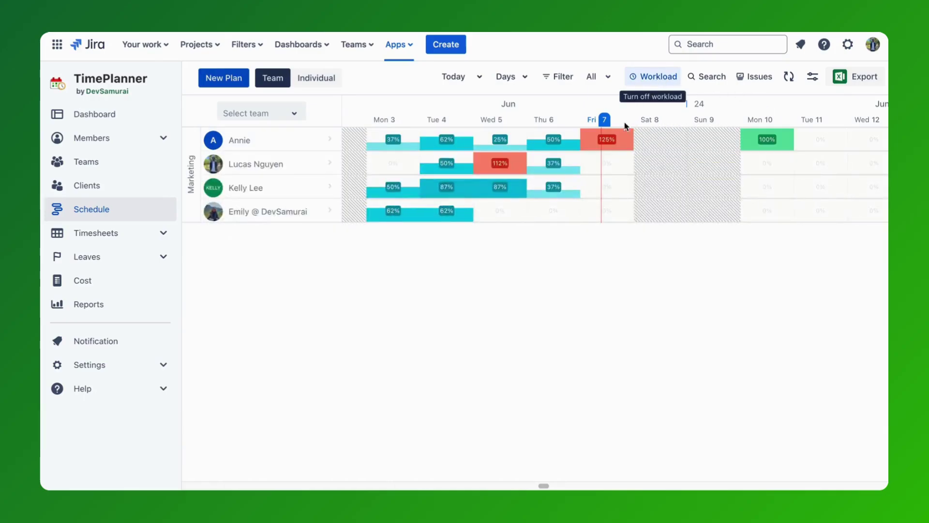
left_click(324, 161)
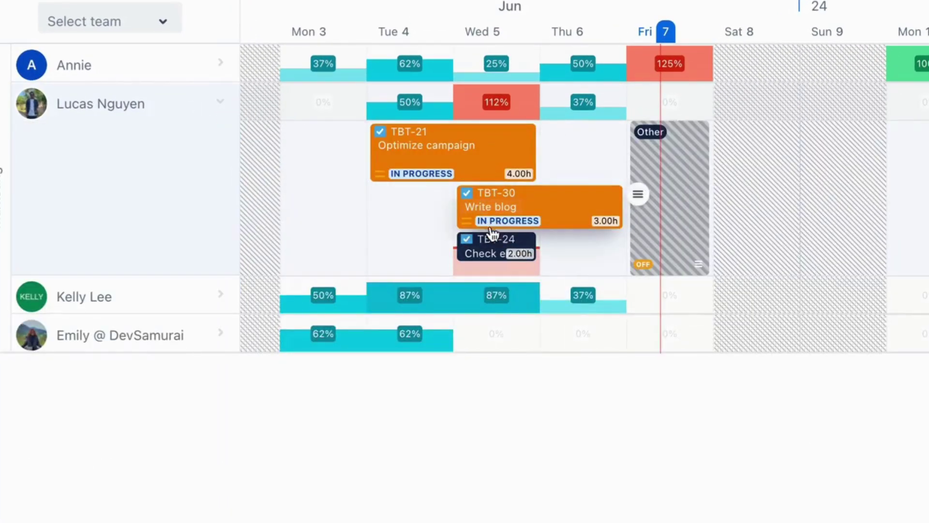
left_click_drag(493, 233, 608, 272)
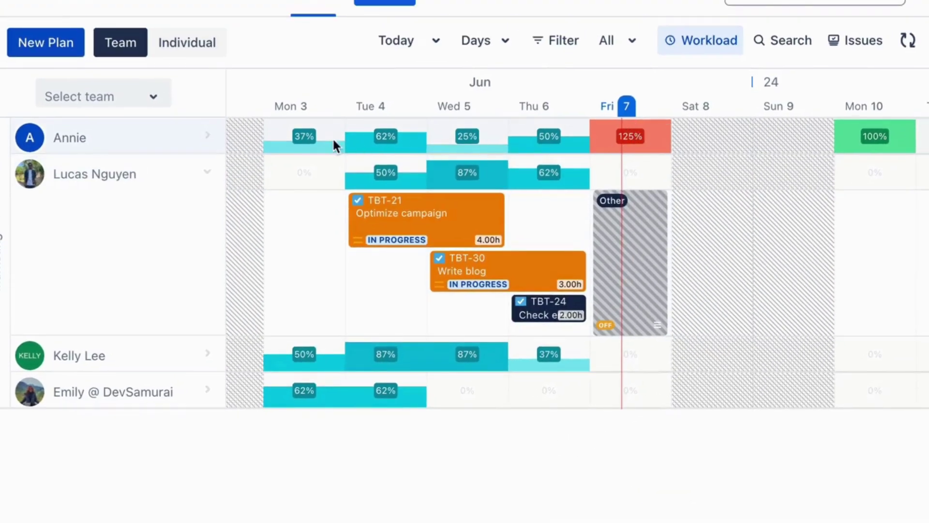
- Expand the first team member's plans under the workload view and reduce the TBT-17 plan to 6 hours per day
left_click(334, 143)
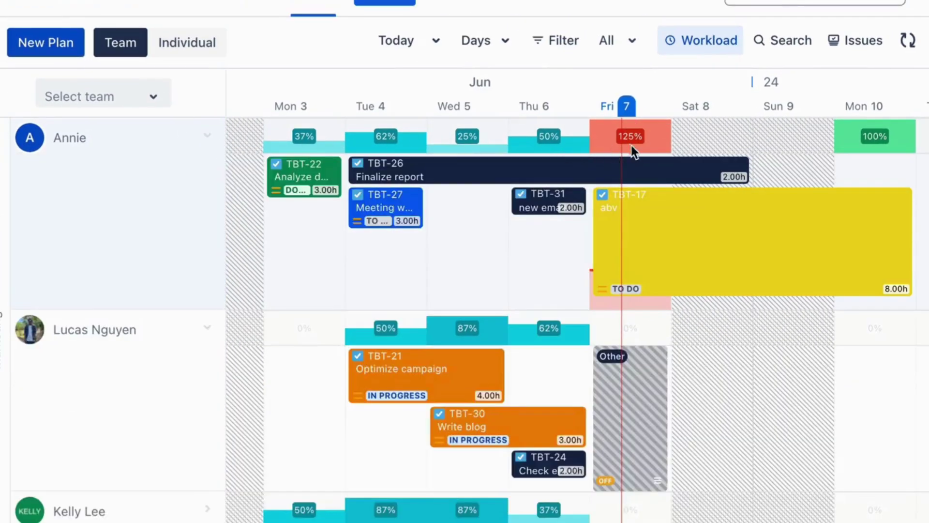
left_click_drag(647, 300, 648, 264)
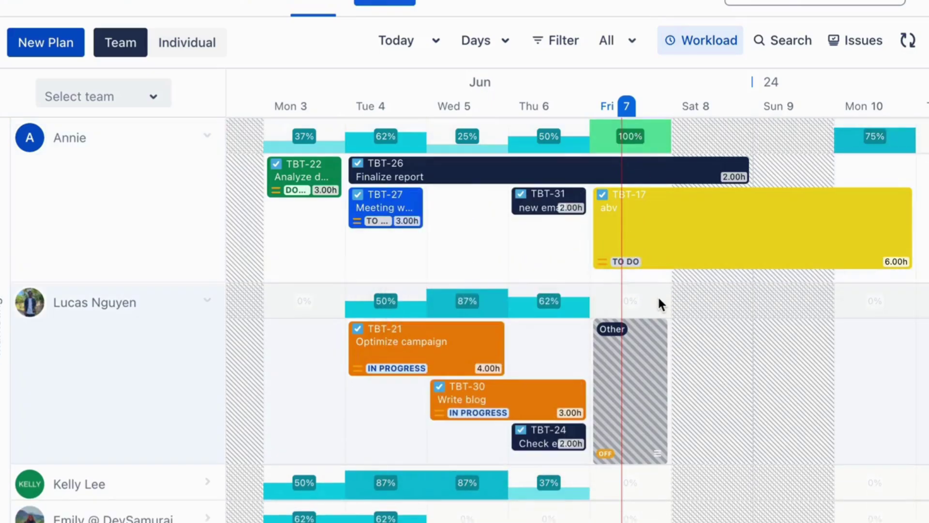